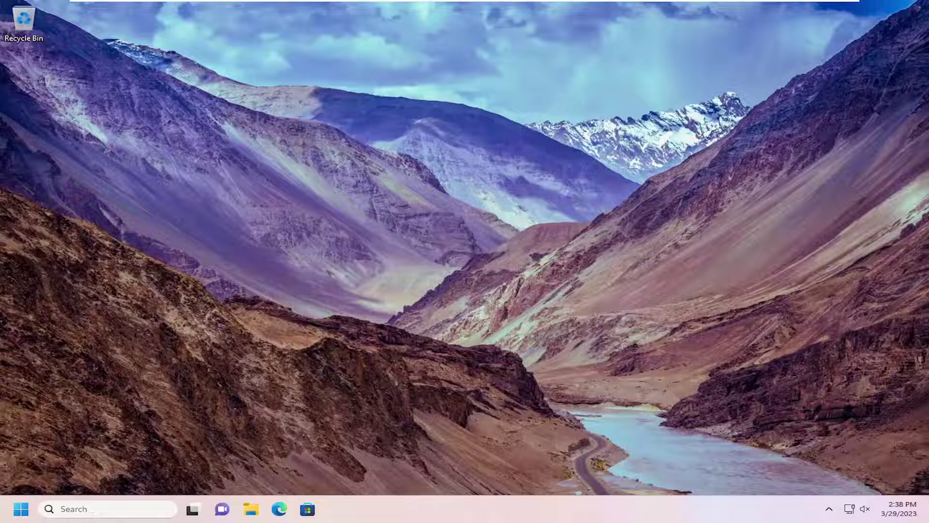
Run the Power troubleshooter from Troubleshoot settings' Other troubleshooters list
{"action": "left_click", "coordinate": [63, 509]}
{"action": "type", "text": "terminal"}
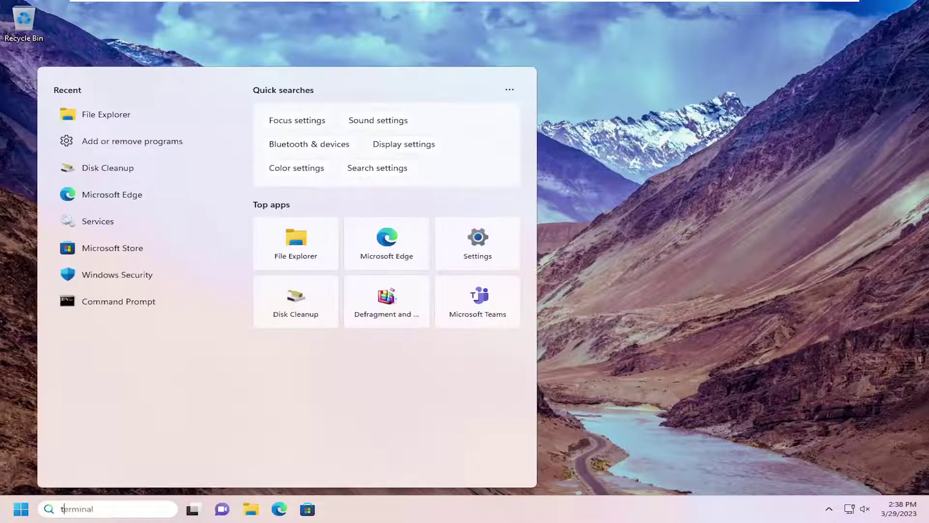
{"action": "type", "text": "troubleshoot settings"}
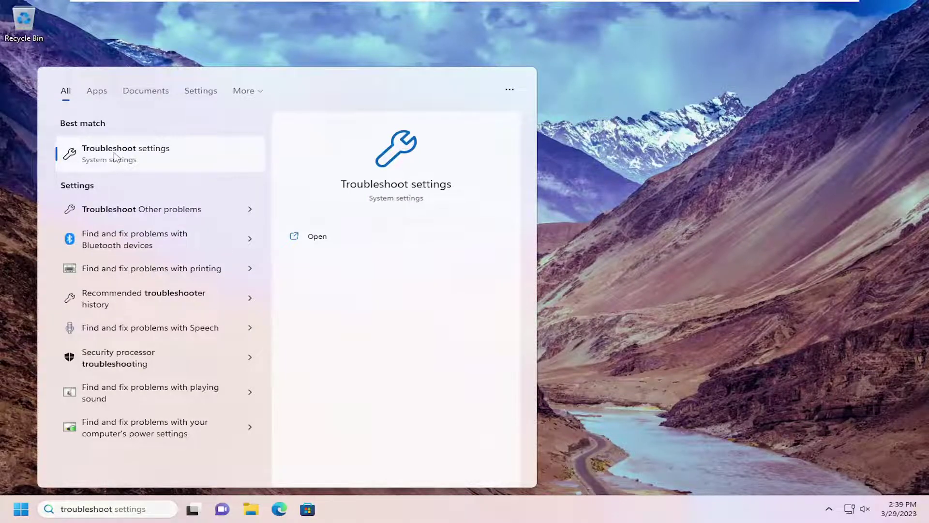
{"action": "left_click", "coordinate": [116, 159]}
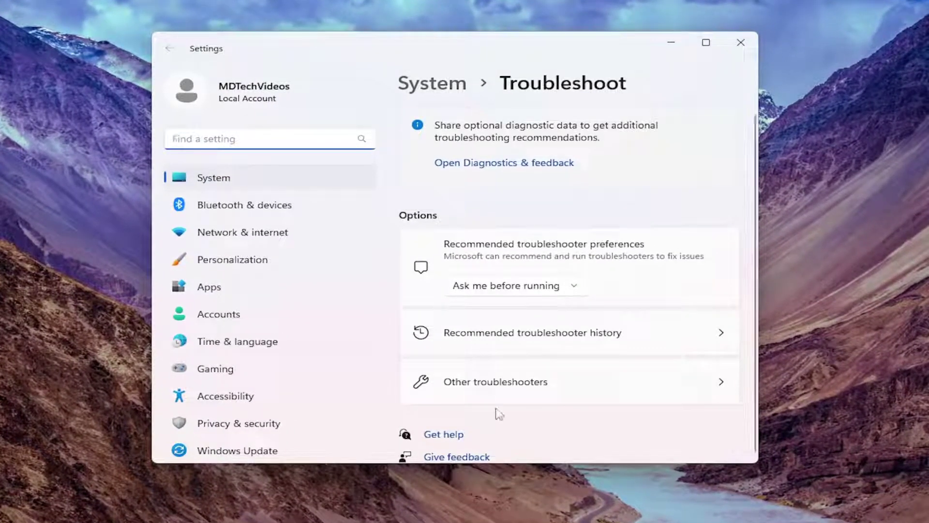
{"action": "left_click", "coordinate": [475, 382]}
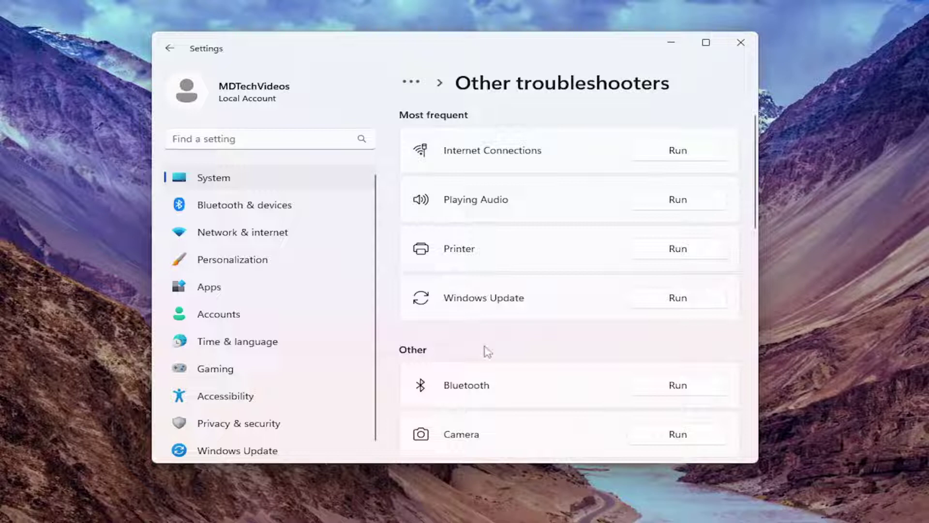
{"action": "scroll", "coordinate": [590, 409], "scroll_direction": "down", "scroll_amount": 3}
{"action": "scroll", "coordinate": [521, 286], "scroll_direction": "down", "scroll_amount": 2}
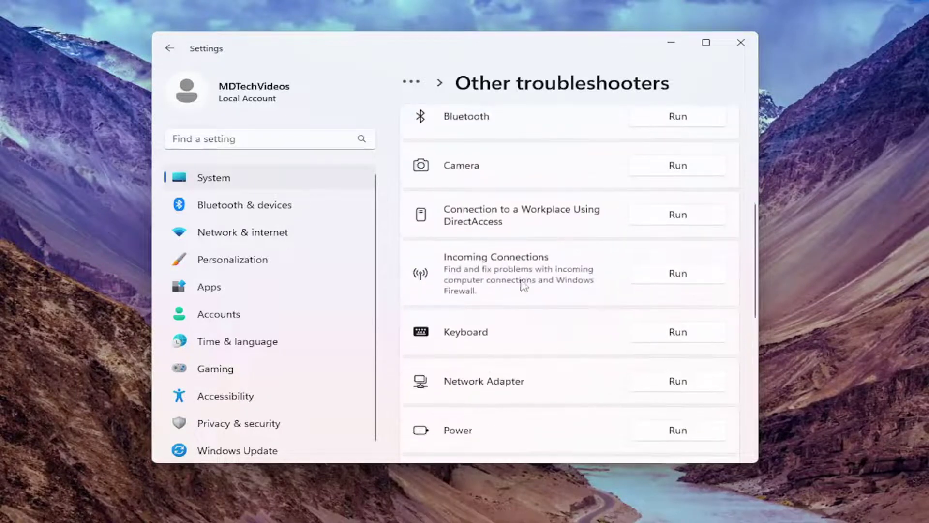
{"action": "scroll", "coordinate": [505, 256], "scroll_direction": "down", "scroll_amount": 3}
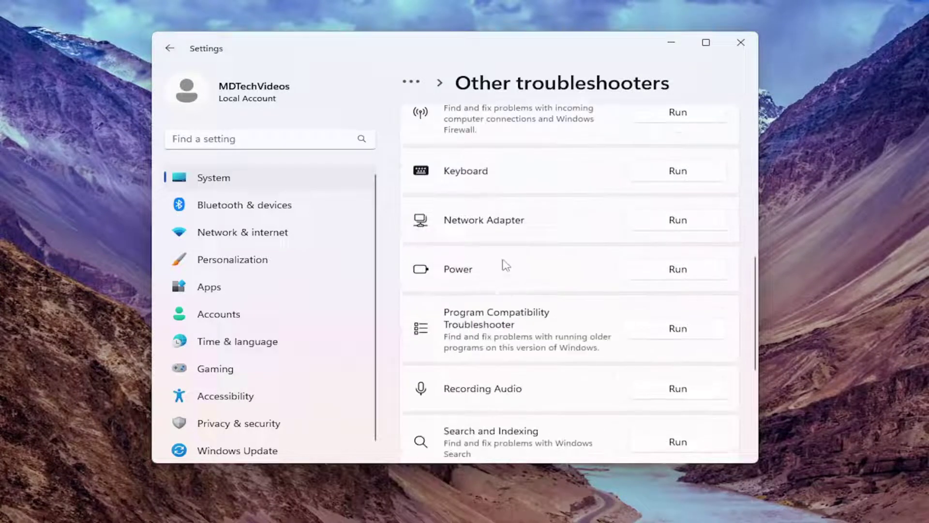
{"action": "left_click", "coordinate": [680, 271]}
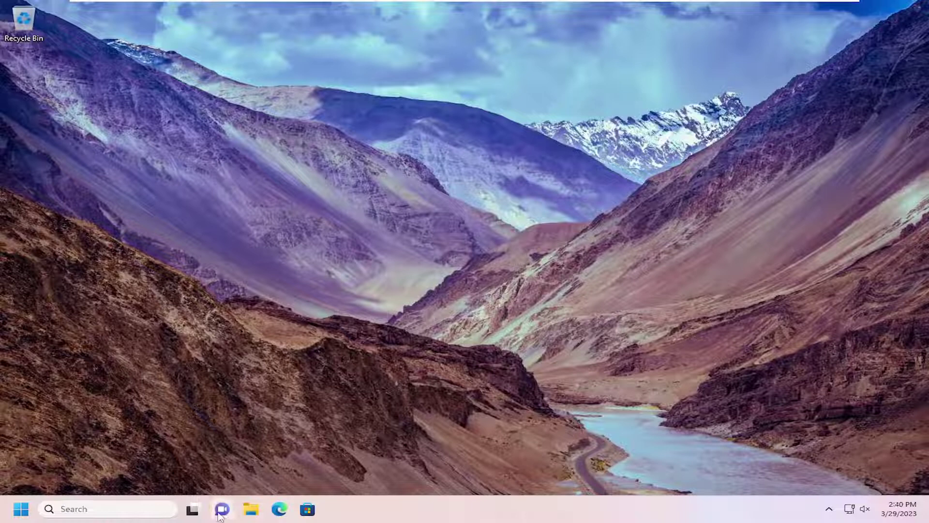
Launch Windows PowerShell as administrator from Search, approving the UAC prompt
{"action": "left_click", "coordinate": [90, 509]}
{"action": "type", "text": "wind"}
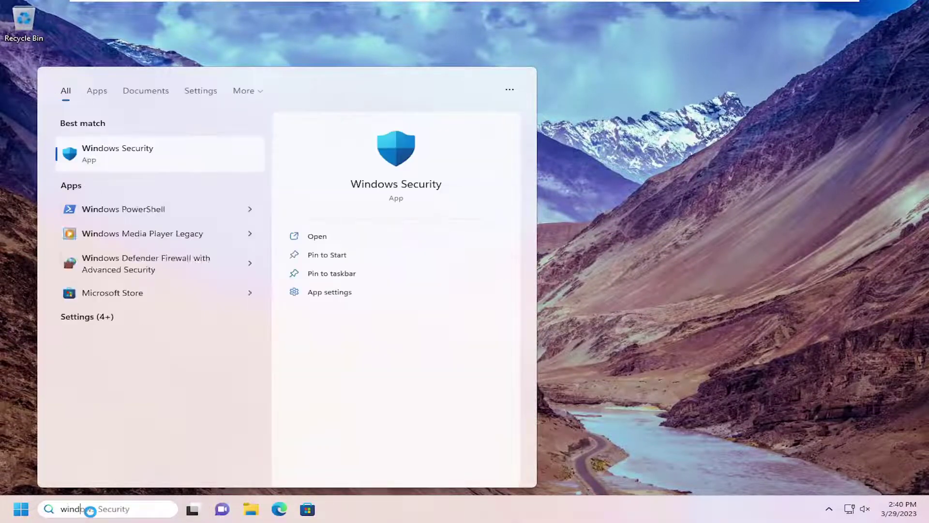
{"action": "type", "text": "ows powershell"}
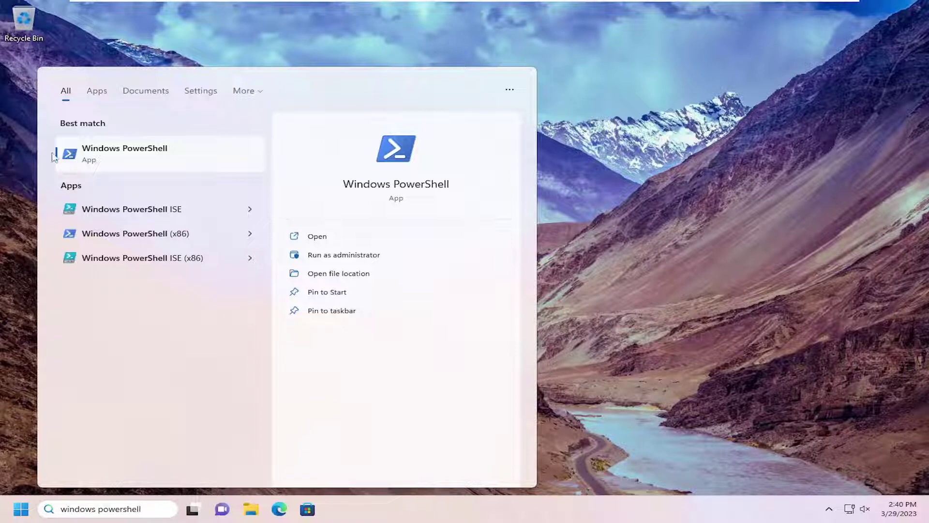
{"action": "right_click", "coordinate": [120, 156]}
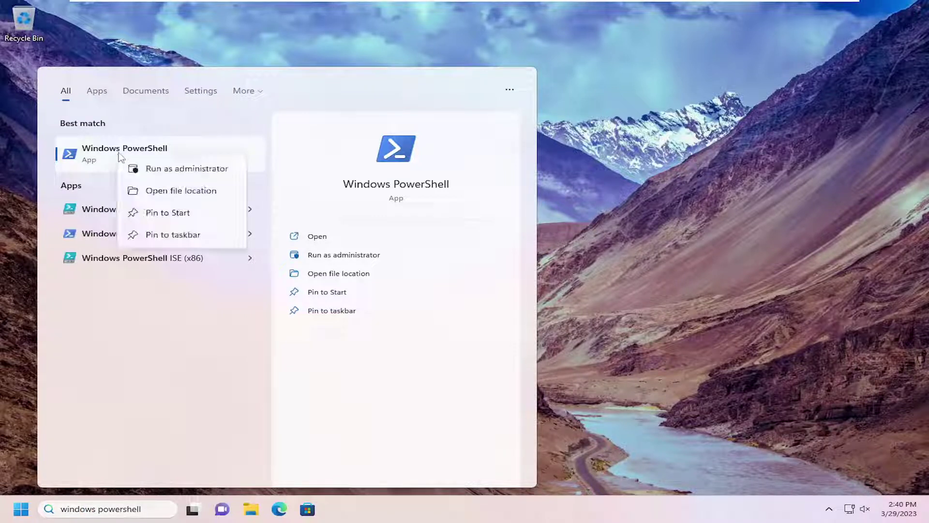
{"action": "left_click", "coordinate": [181, 169]}
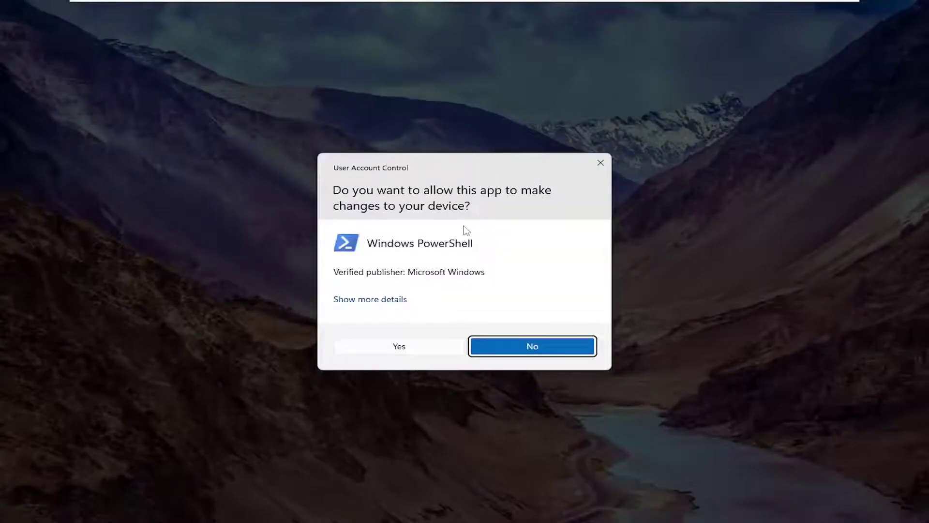
{"action": "left_click", "coordinate": [421, 349]}
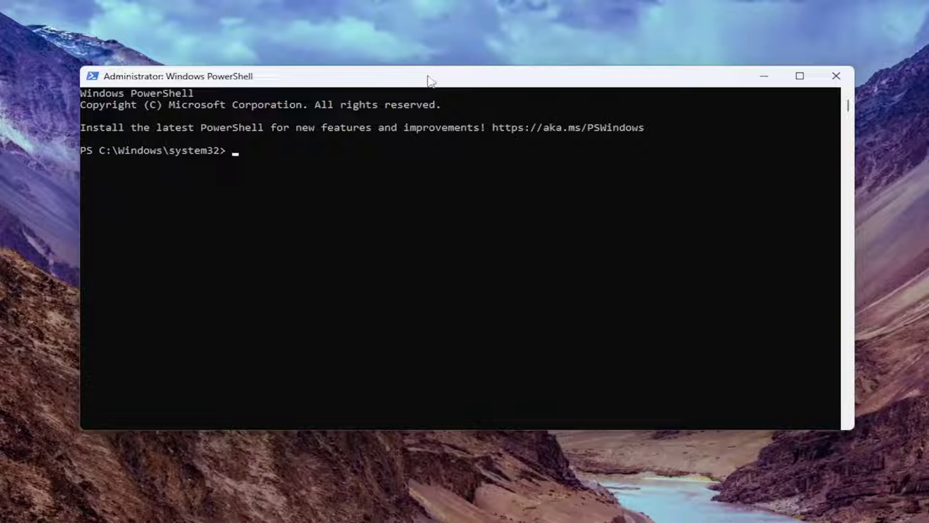
Paste and run powercfg -duplicatescheme for High performance, Balanced and Power saver plans
{"action": "right_click", "coordinate": [519, 76]}
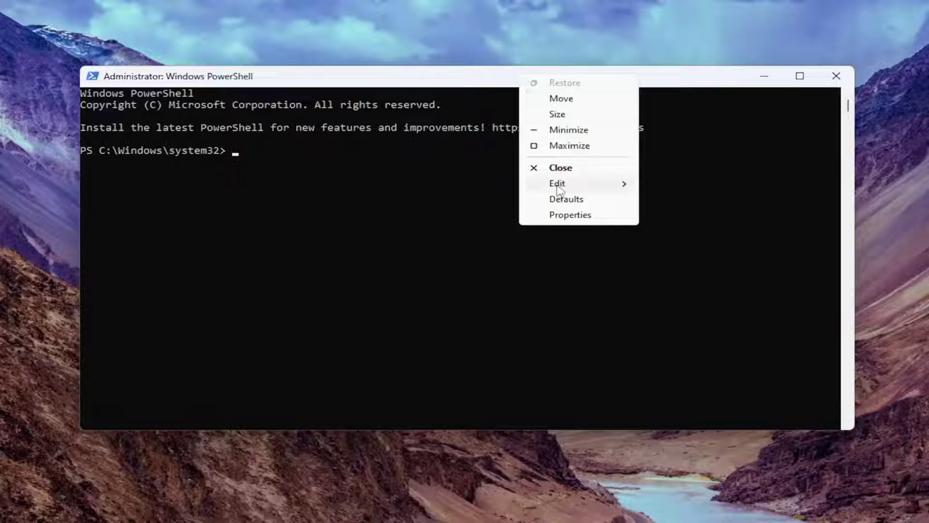
{"action": "mouse_move", "coordinate": [557, 183]}
{"action": "left_click", "coordinate": [658, 216]}
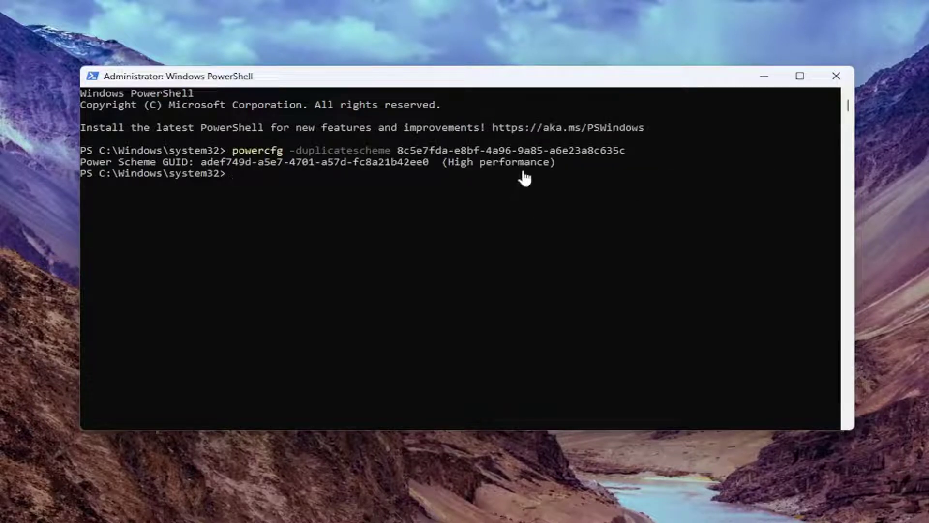
{"action": "right_click", "coordinate": [468, 76]}
{"action": "mouse_move", "coordinate": [507, 185]}
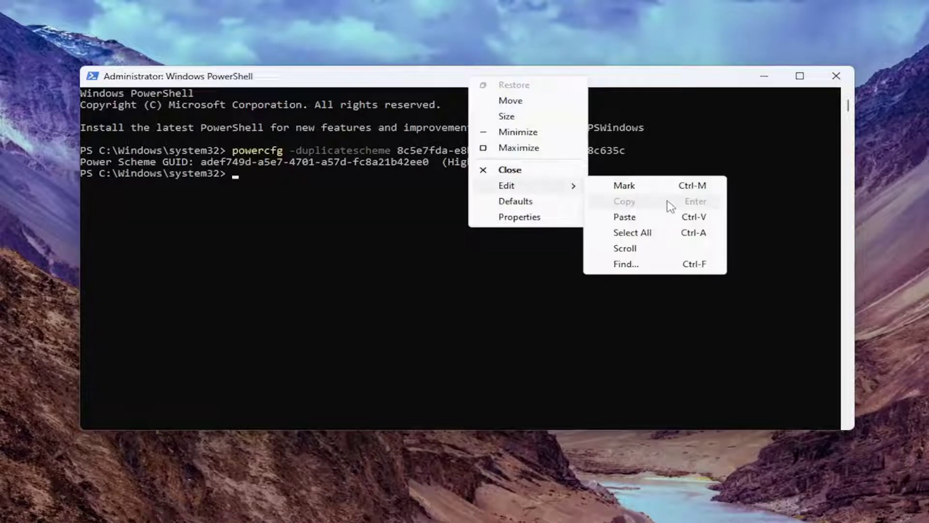
{"action": "left_click", "coordinate": [653, 220]}
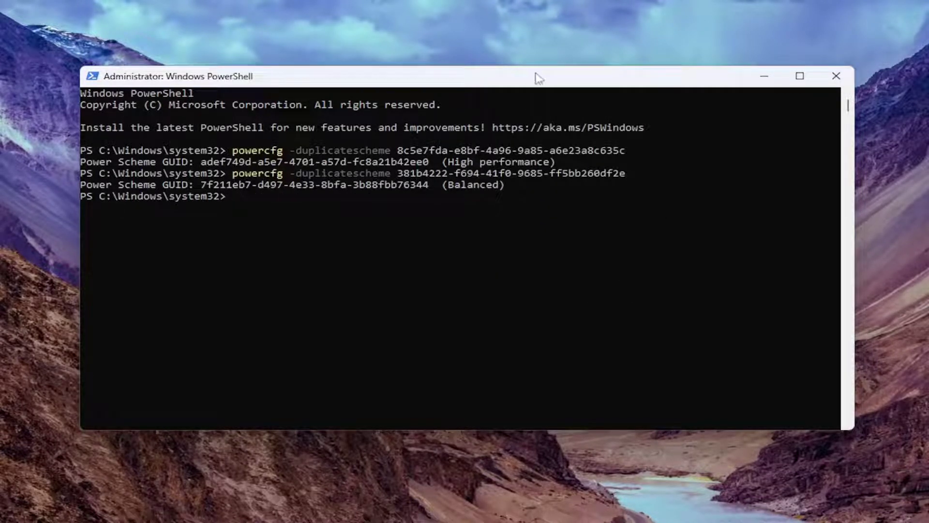
{"action": "right_click", "coordinate": [516, 79]}
{"action": "left_click", "coordinate": [681, 218]}
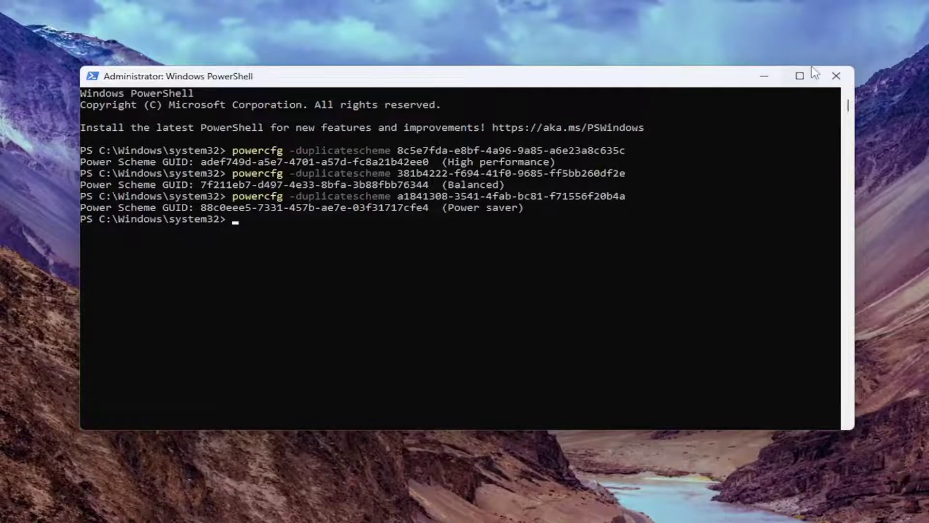
Close PowerShell and launch Command Prompt as administrator via a 'cmd' search
{"action": "left_click", "coordinate": [836, 76]}
{"action": "key", "text": "super+s"}
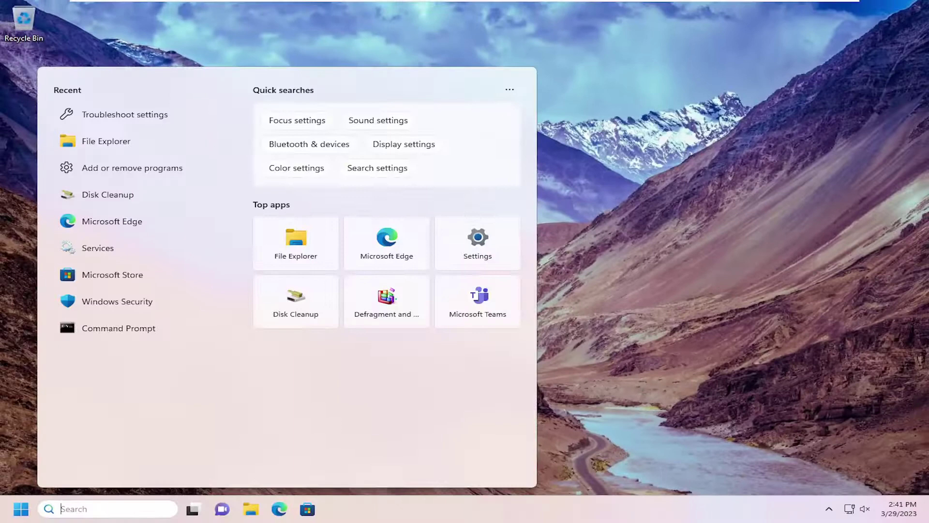
{"action": "type", "text": "cmd"}
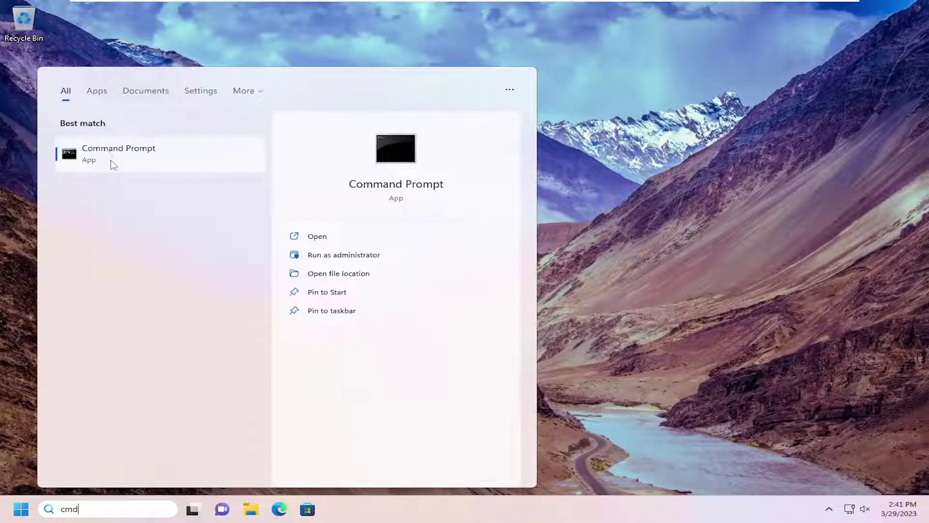
{"action": "right_click", "coordinate": [106, 153]}
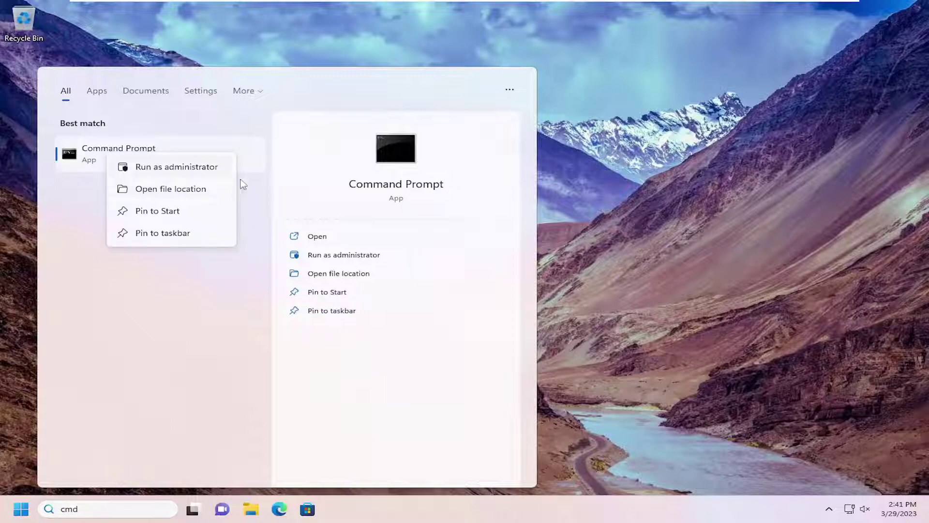
{"action": "left_click", "coordinate": [171, 169]}
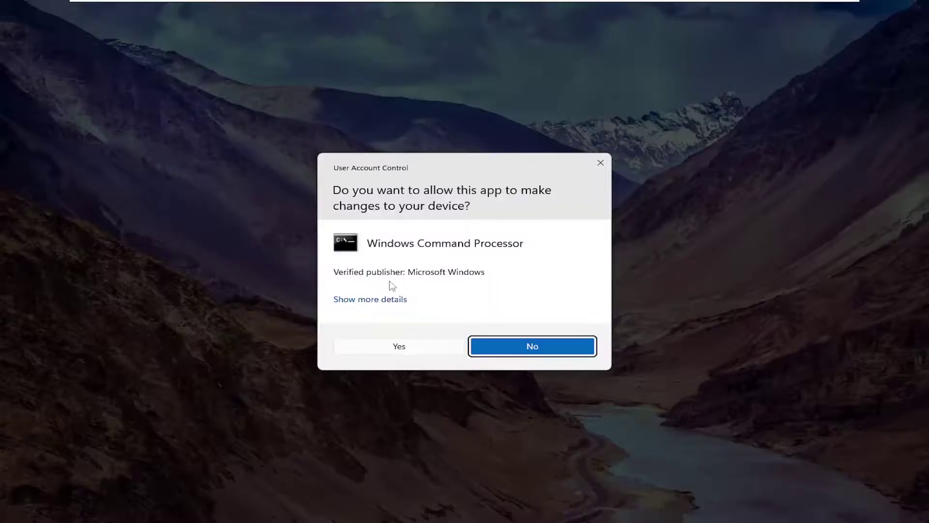
{"action": "left_click", "coordinate": [392, 353]}
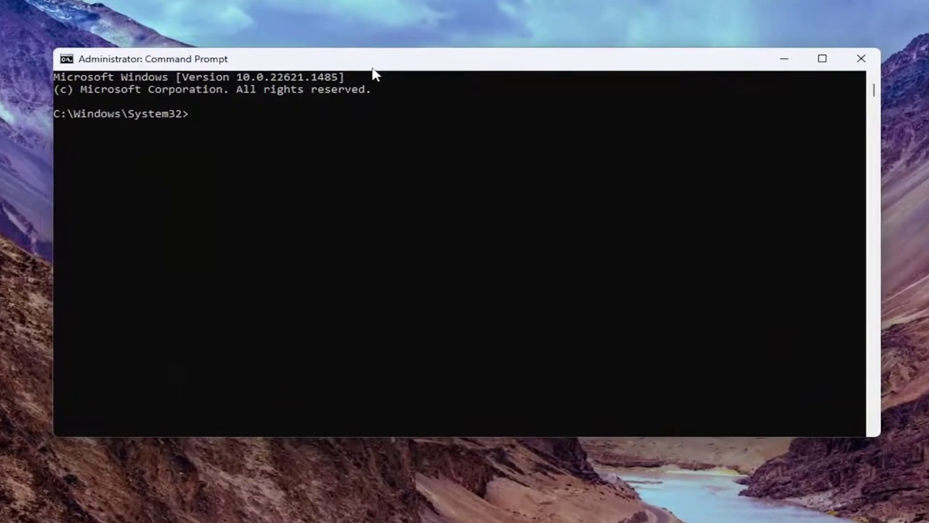
Start a system file check with sfc /scannow
{"action": "type", "text": "sfc /"}
{"action": "type", "text": "scannow"}
{"action": "key", "text": "Return"}
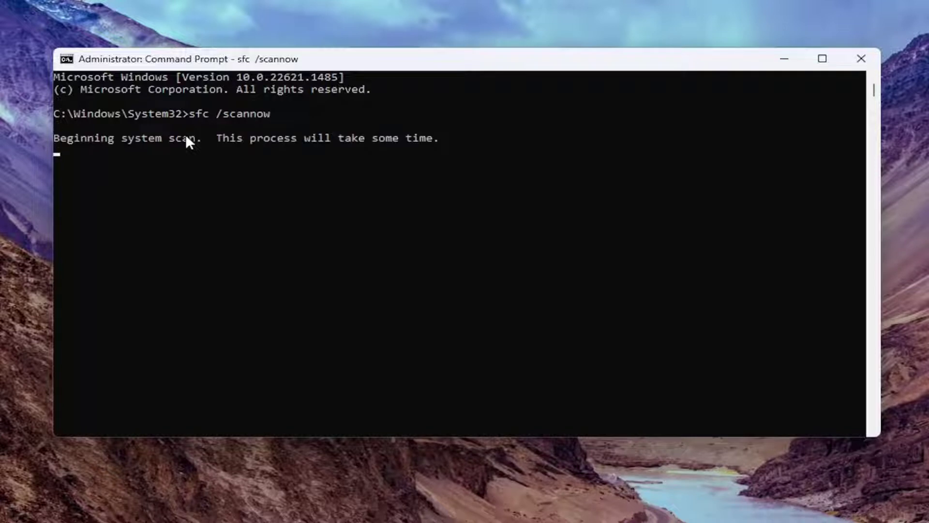